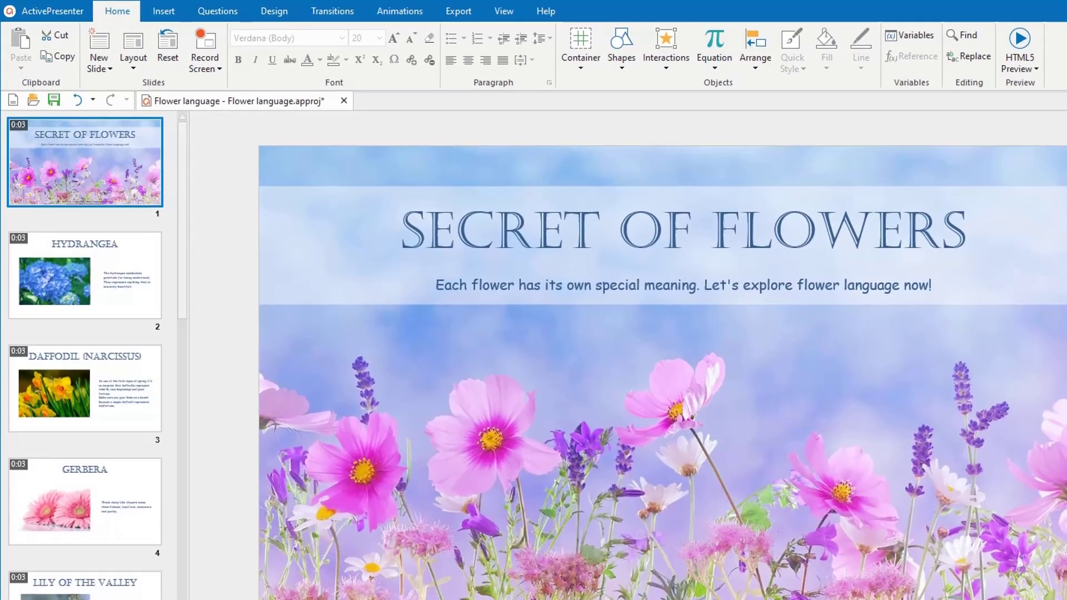
# Step: Check the Hydrangea title's theme fonts on slide 2: Castellar 58 headings, Comic Sans MS body
pyautogui.click(120, 254)
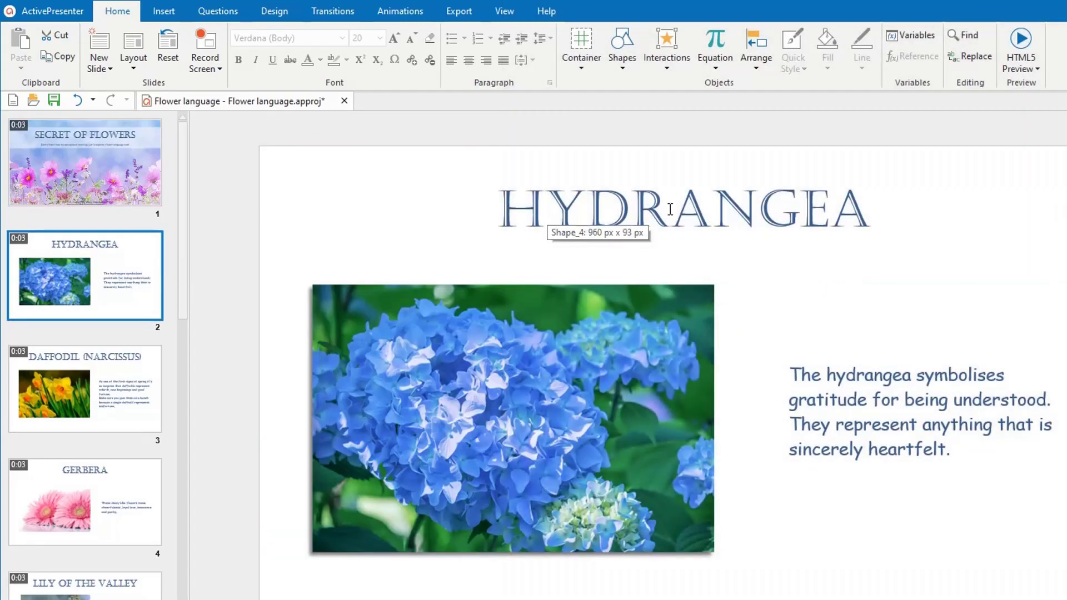
pyautogui.click(670, 209)
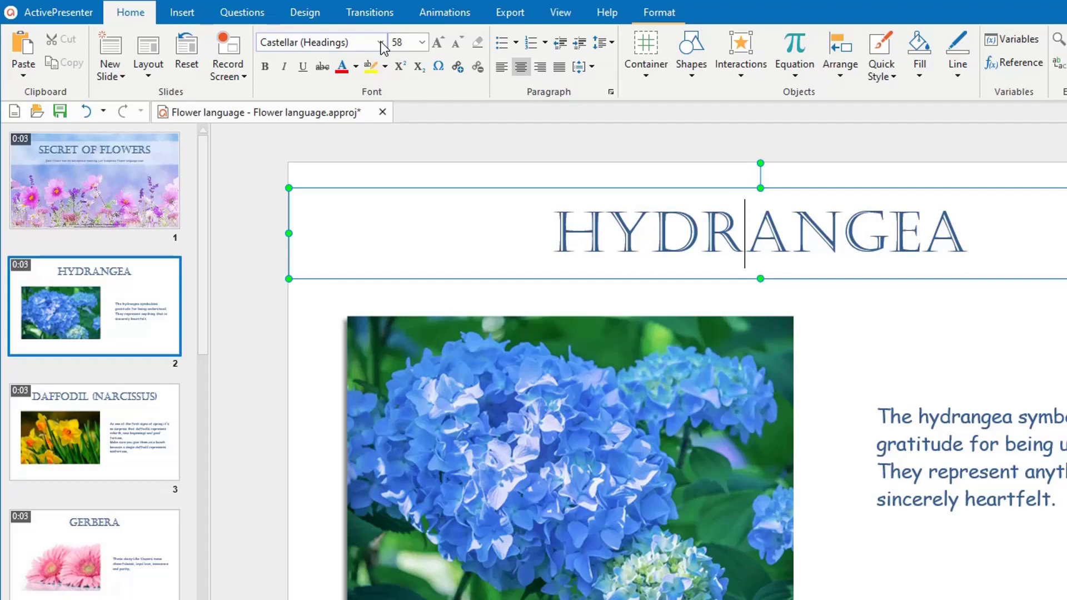
pyautogui.click(342, 38)
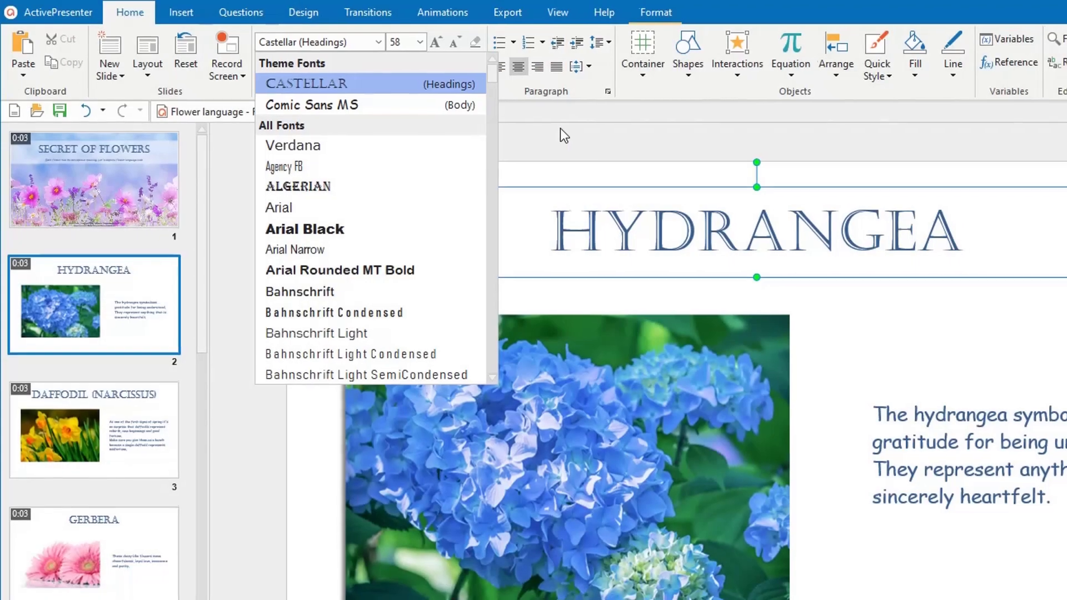
# Step: Show the Design tab's theme font sets, including custom Castellar/Comic Sans MS and built-in Arial, Georgia, Trebuchet MS
pyautogui.click(563, 132)
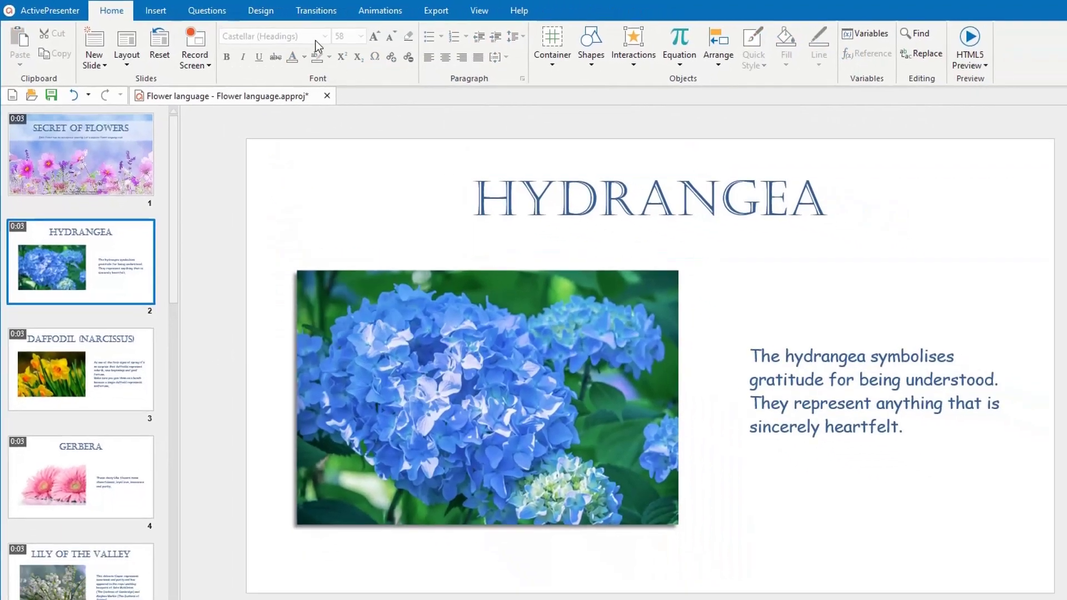
pyautogui.click(228, 11)
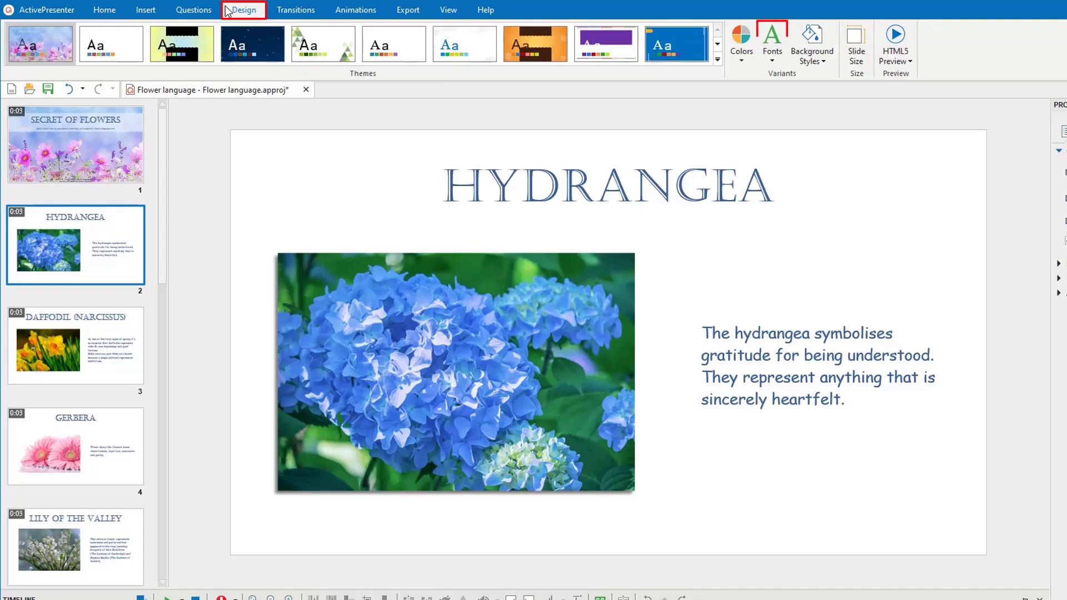
pyautogui.click(772, 42)
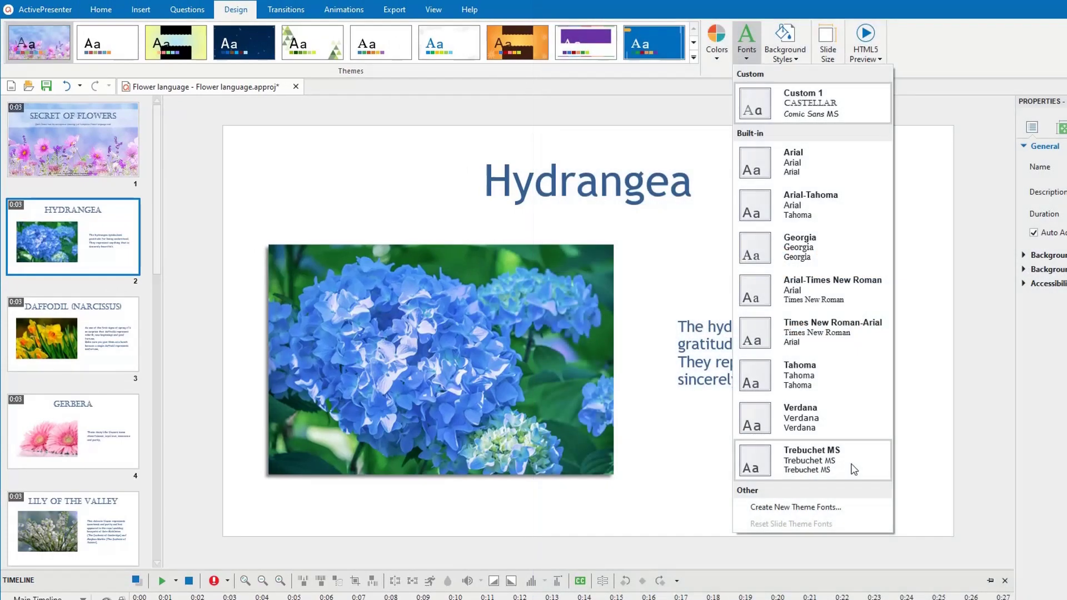
# Step: Apply Georgia fonts to matching slides, then Arial-Times New Roman to this slide only
pyautogui.rightClick(841, 257)
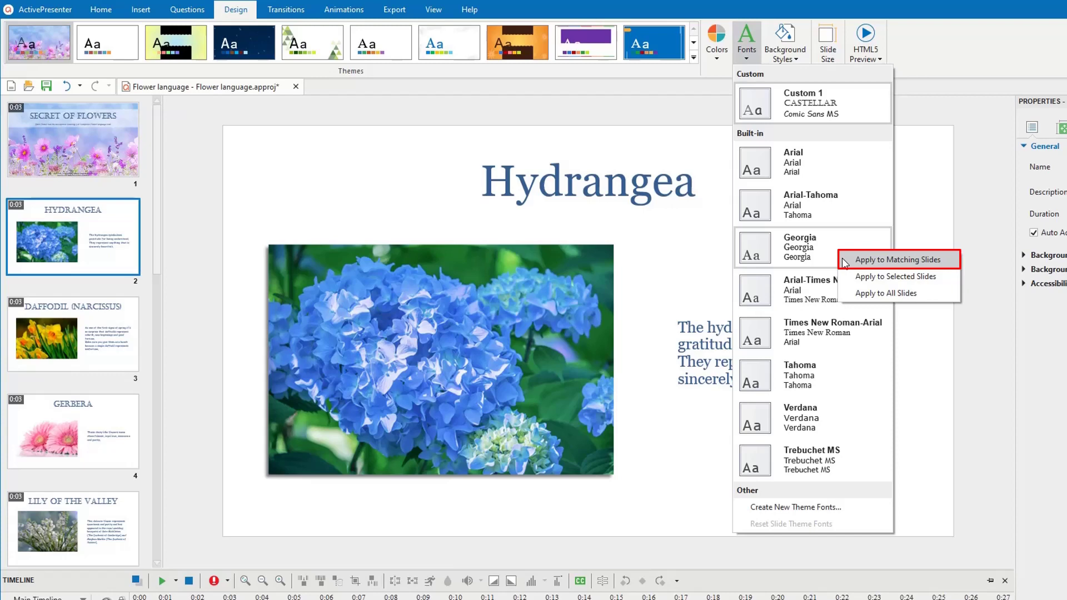
pyautogui.click(843, 261)
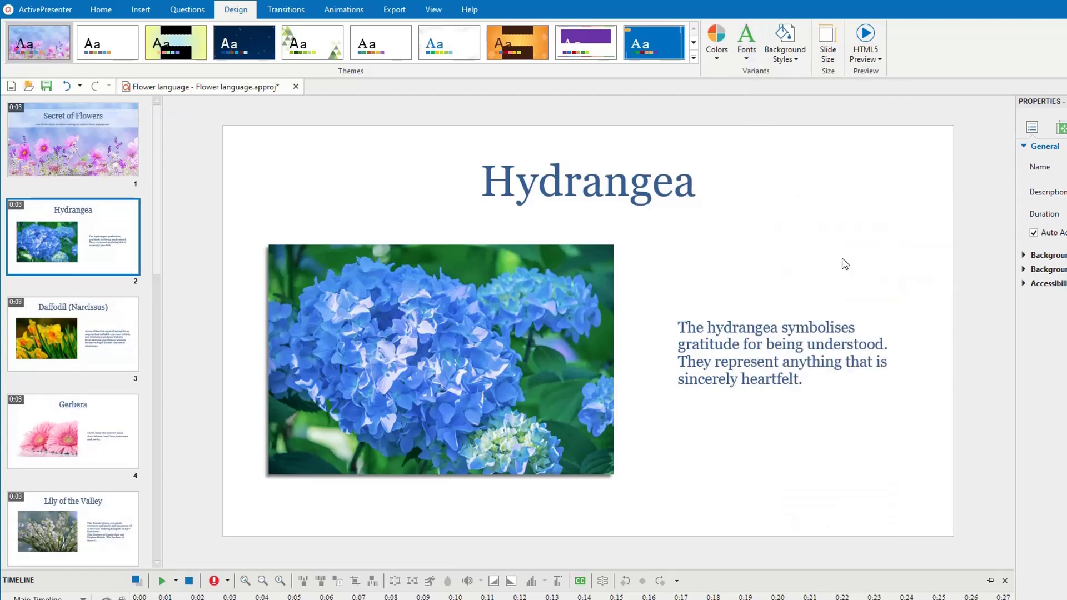
pyautogui.click(748, 55)
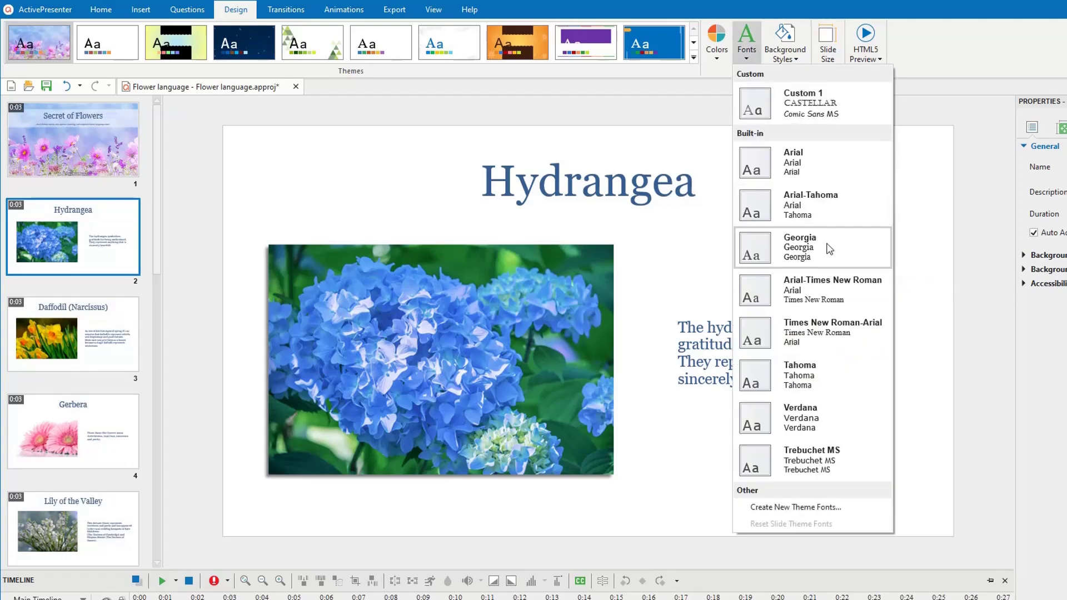
pyautogui.click(840, 296)
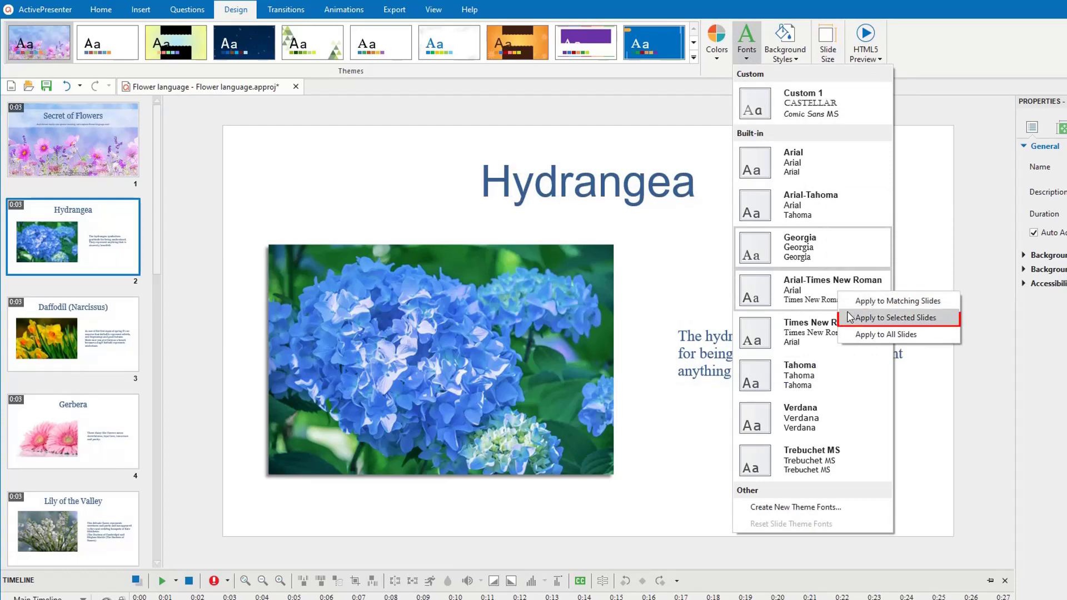
pyautogui.click(847, 318)
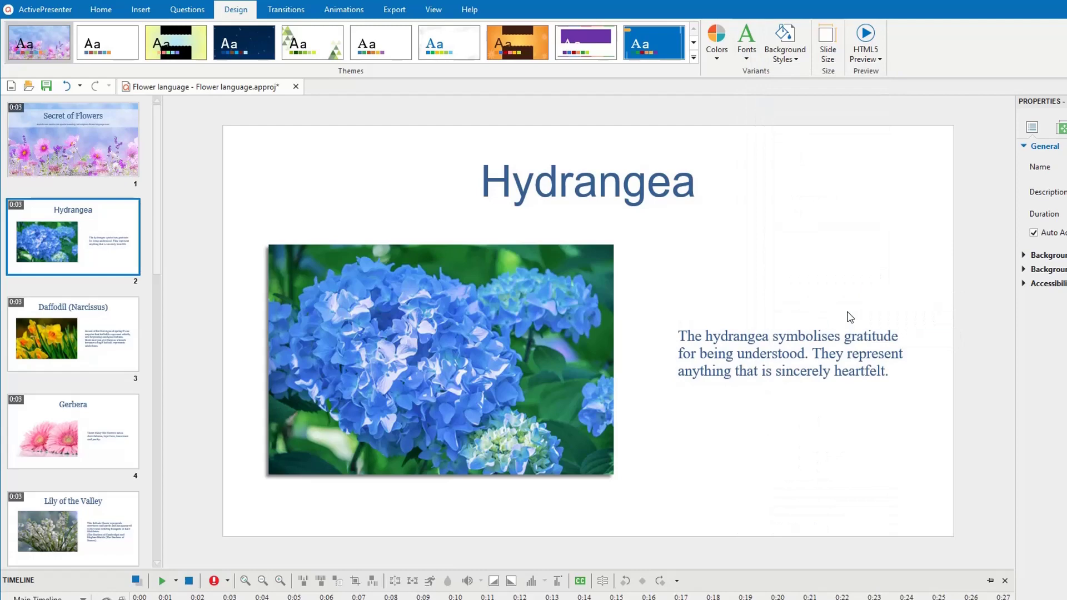
# Step: Reset the slide theme fonts, then apply the Arial font set to all slides
pyautogui.click(748, 57)
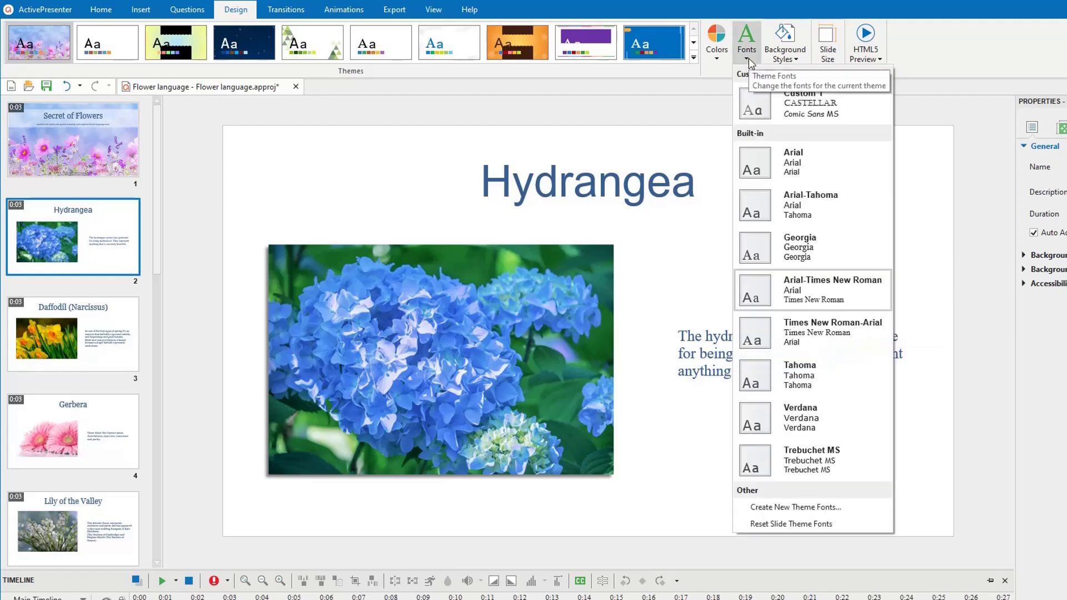
pyautogui.click(862, 523)
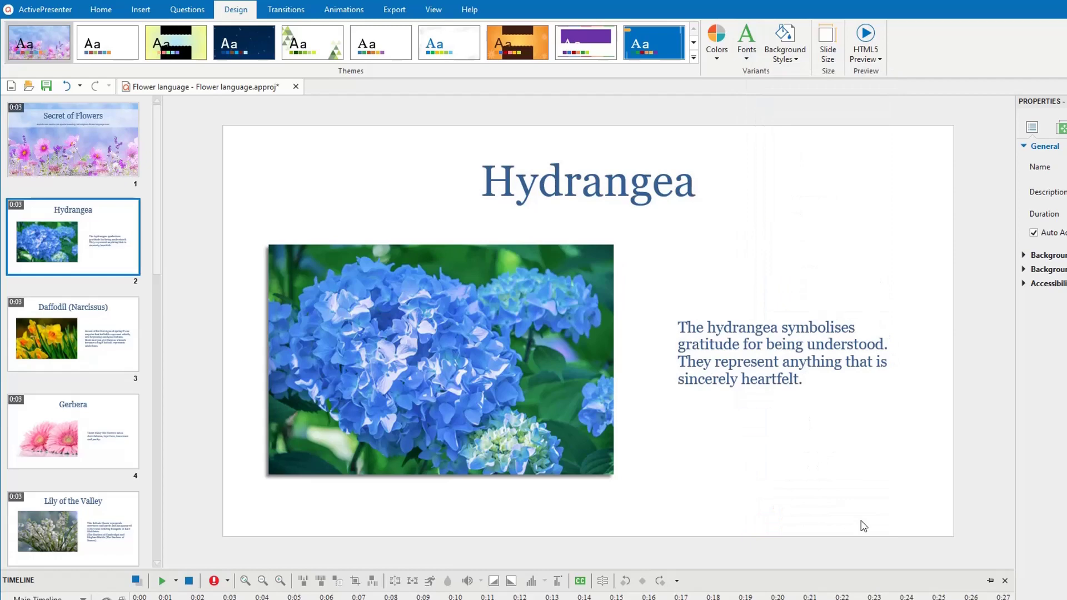
pyautogui.click(747, 45)
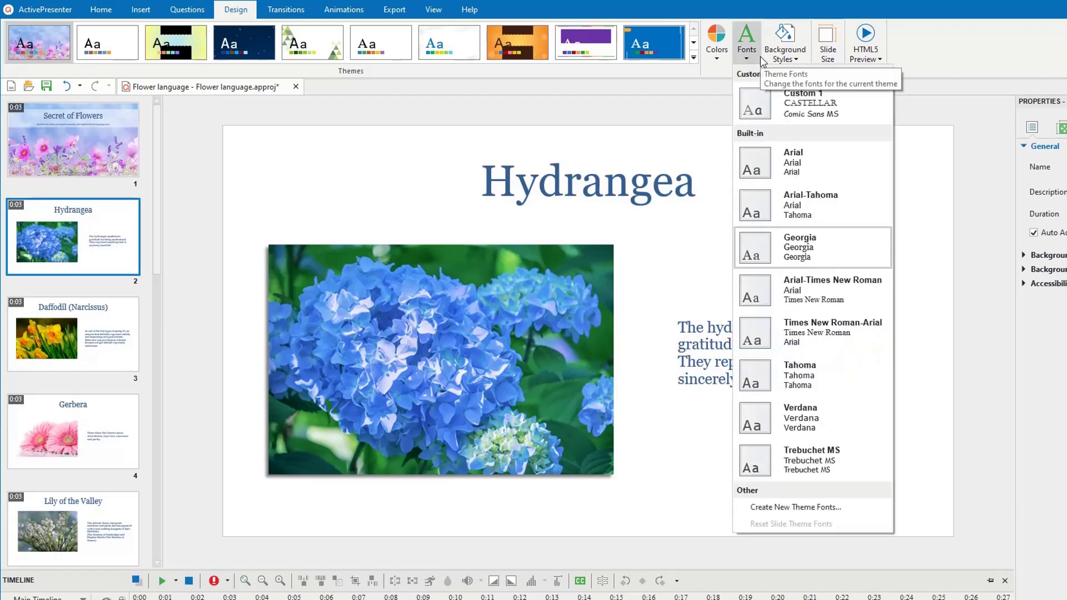
pyautogui.rightClick(827, 161)
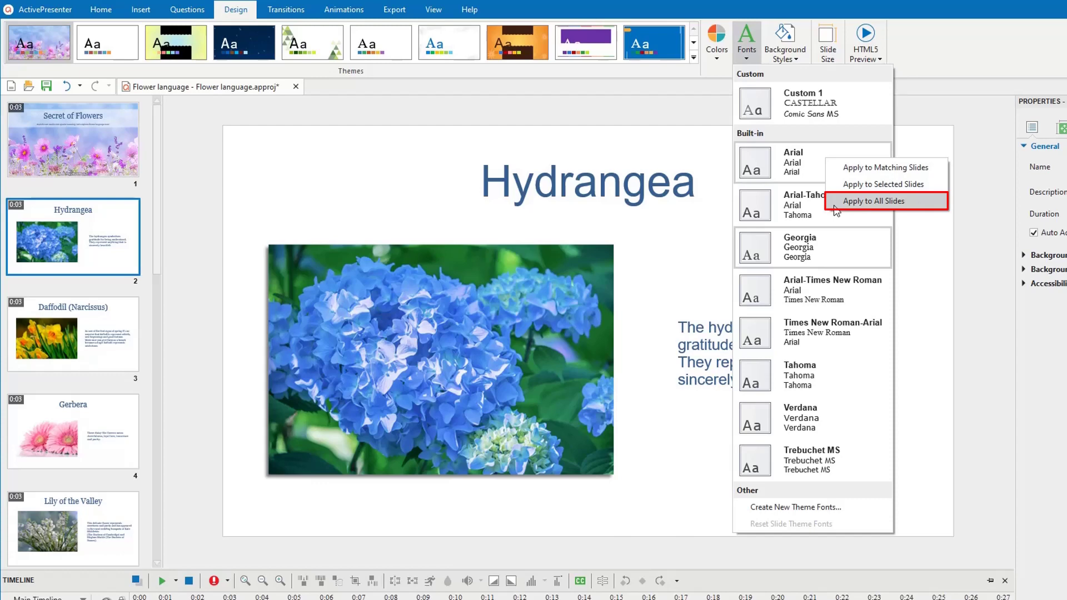
pyautogui.click(834, 202)
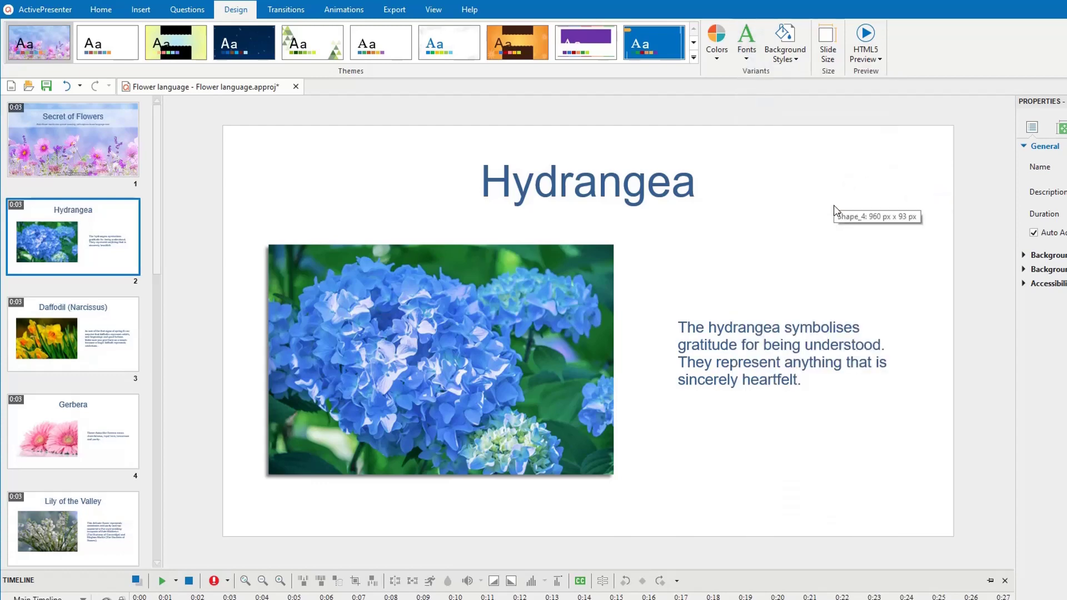
pyautogui.click(747, 43)
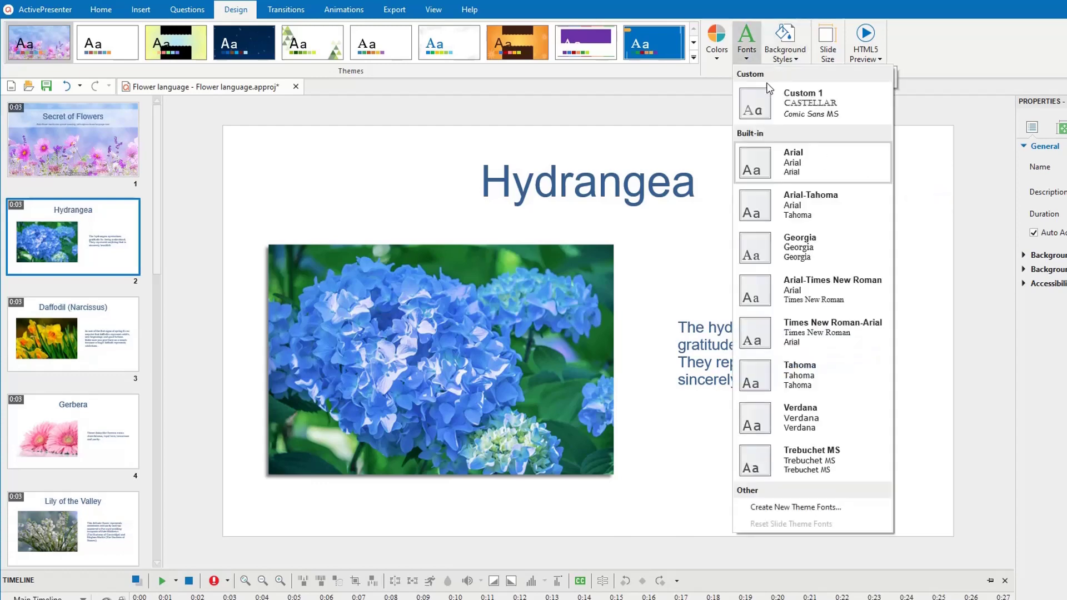
# Step: Edit the Custom 1 theme font set to use Consolas as its body font
pyautogui.rightClick(778, 124)
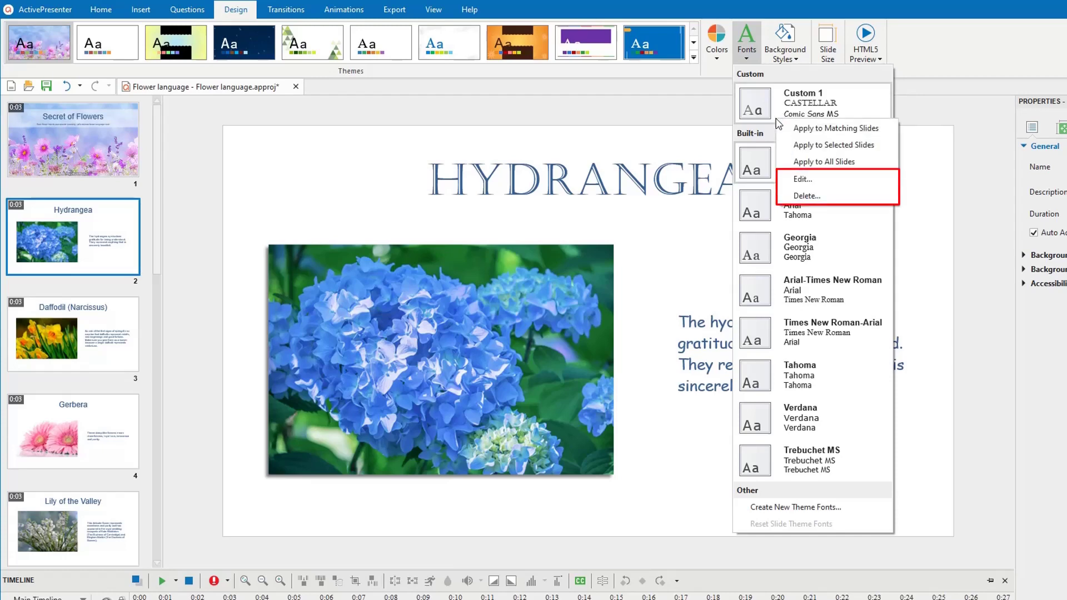
pyautogui.click(787, 178)
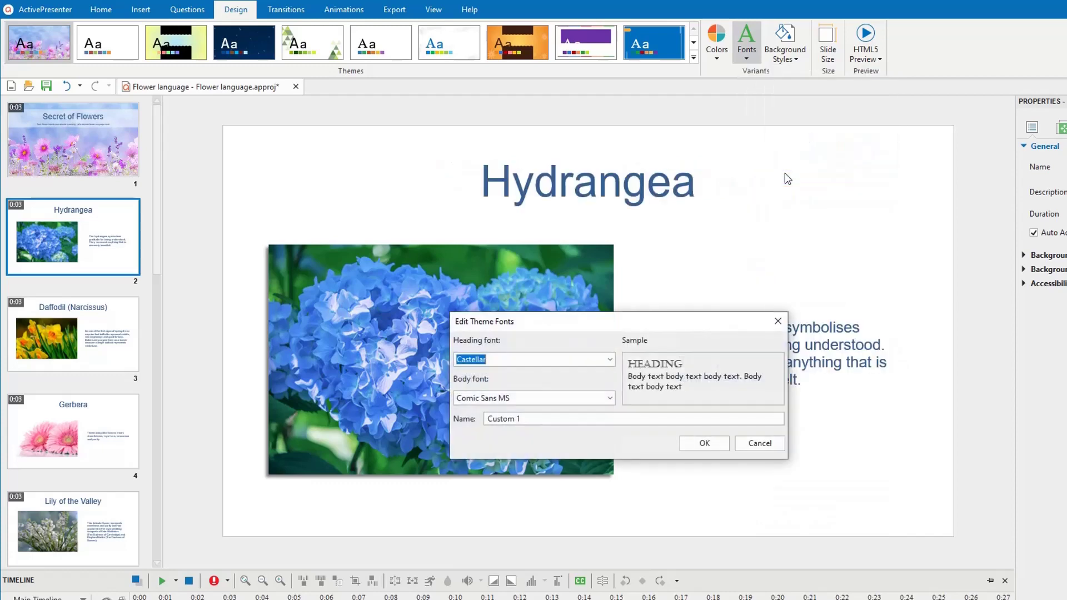
pyautogui.click(605, 405)
pyautogui.click(603, 431)
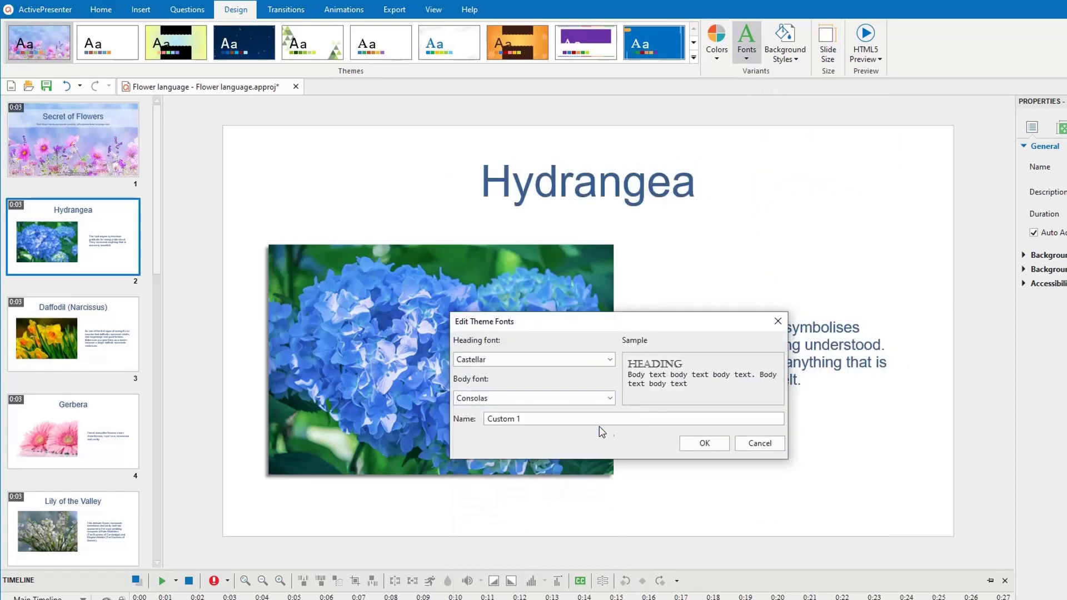
pyautogui.click(701, 443)
# Step: Choose Delete for the Custom 1 font set to bring up the confirmation
pyautogui.click(746, 51)
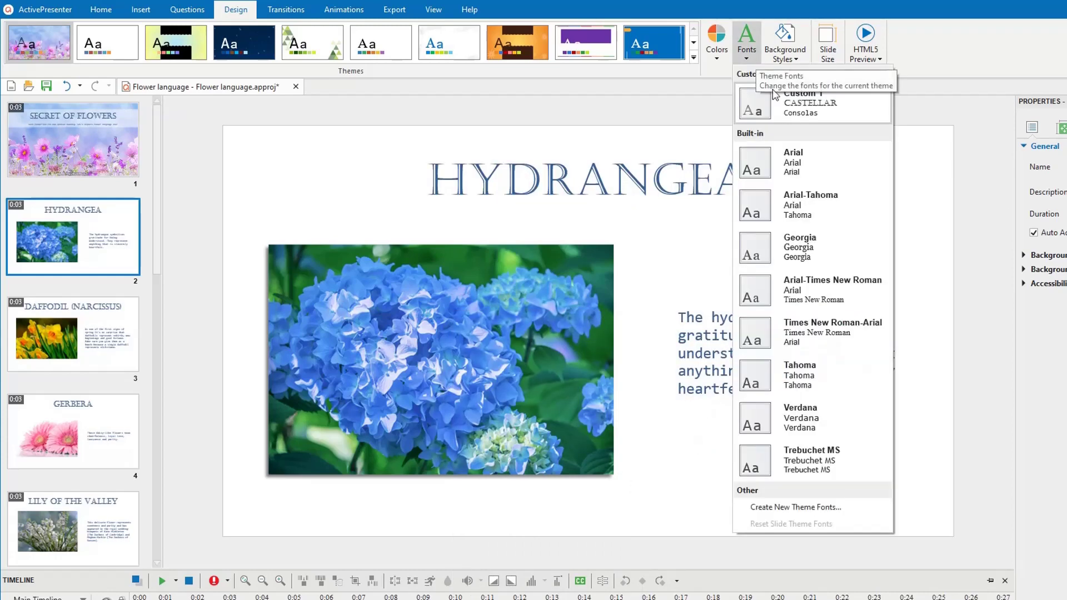
pyautogui.rightClick(784, 119)
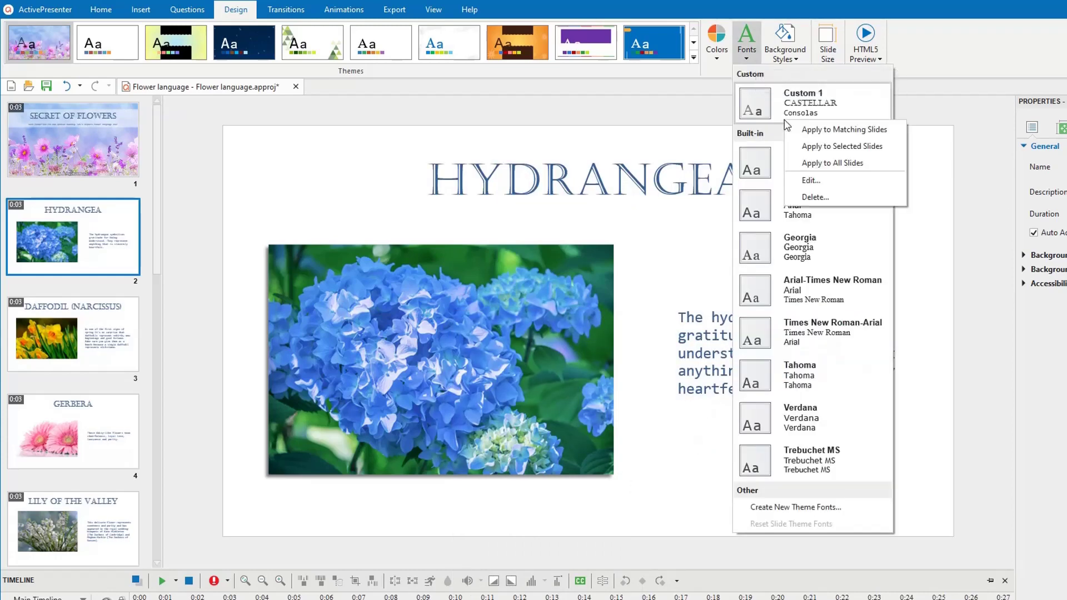
pyautogui.click(790, 200)
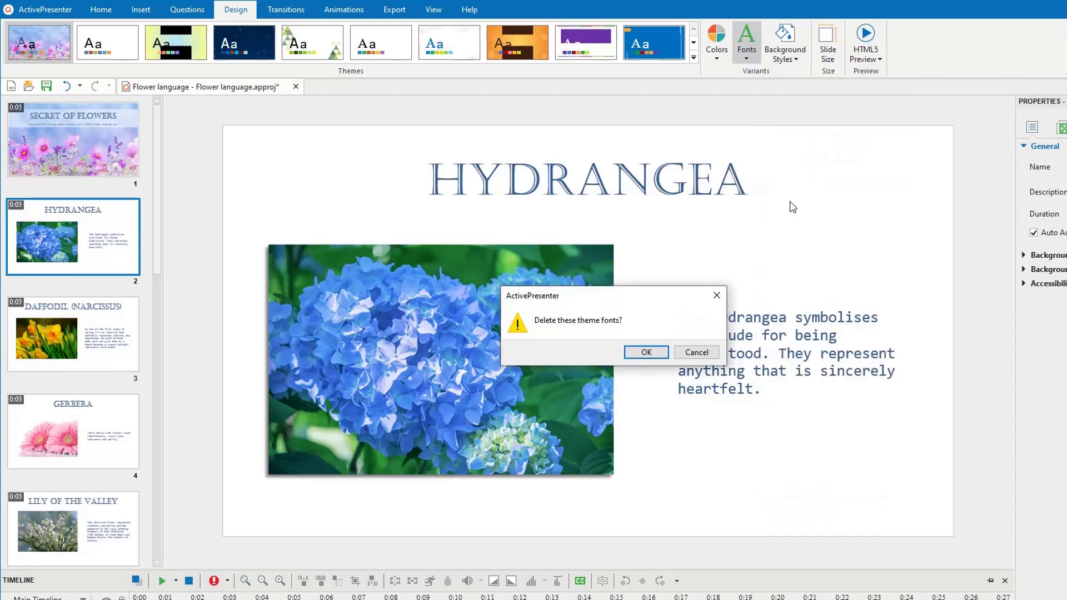
# Step: Cancel deleting Custom 1 and start a new theme font set with Kristen ITC headings
pyautogui.click(696, 355)
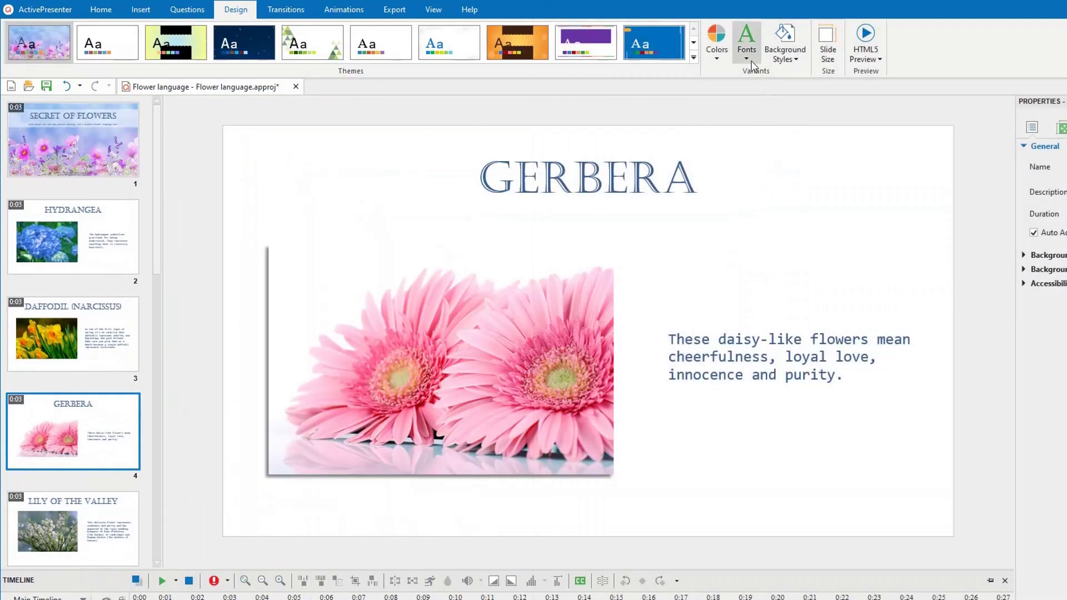
pyautogui.click(754, 60)
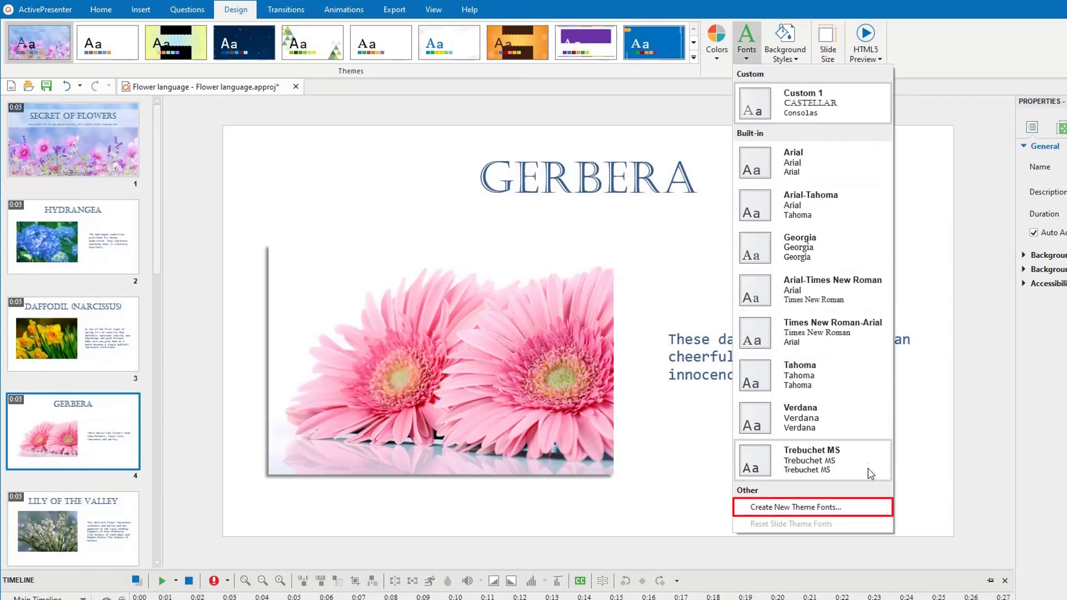
pyautogui.click(872, 506)
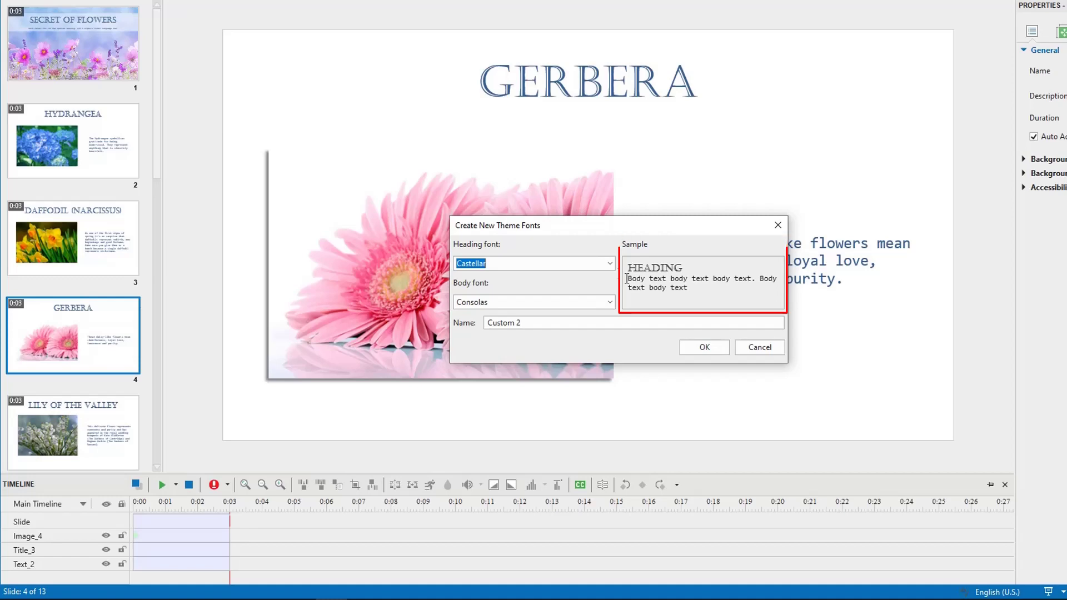
pyautogui.click(609, 265)
pyautogui.moveTo(637, 300); pyautogui.dragTo(640, 456)
pyautogui.click(559, 437)
# Step: Set MV Boli as the body font, name the set 'My fonts' and save it
pyautogui.click(610, 302)
pyautogui.click(544, 464)
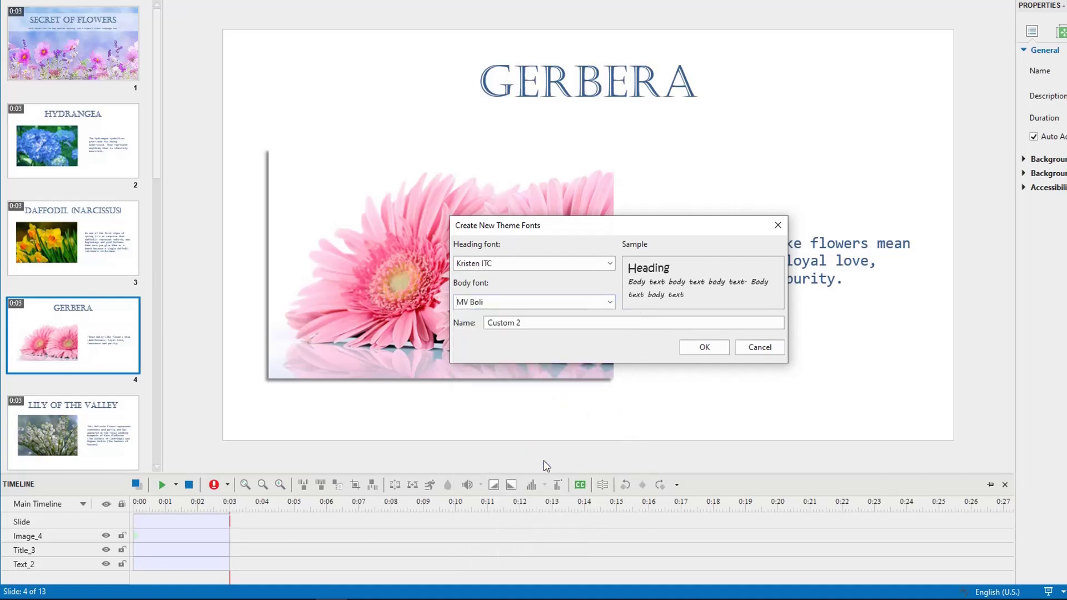
pyautogui.tripleClick(551, 324)
pyautogui.write('My fonts')
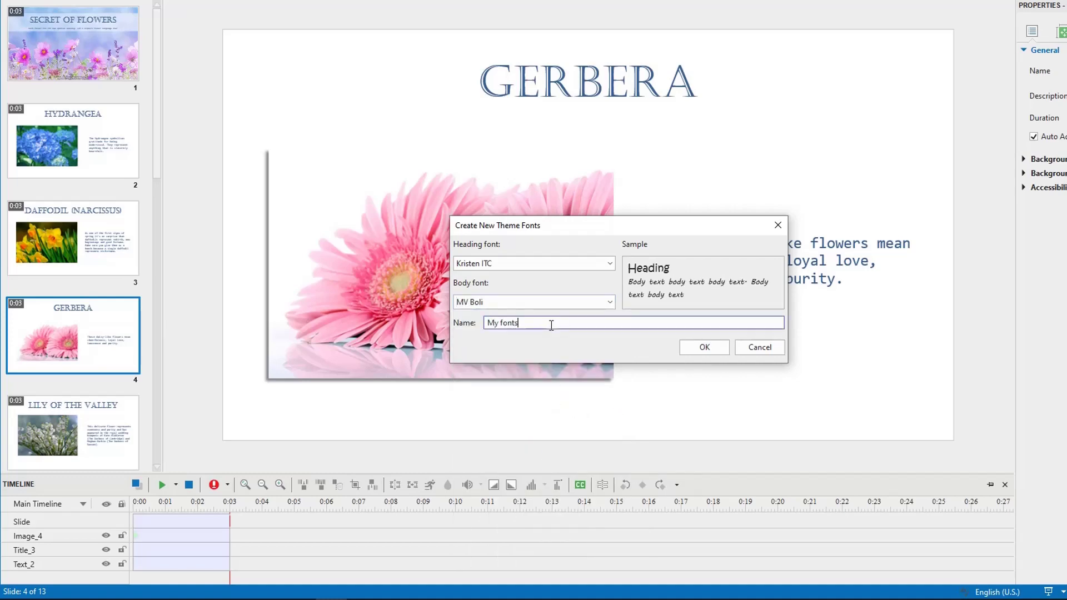
pyautogui.click(681, 349)
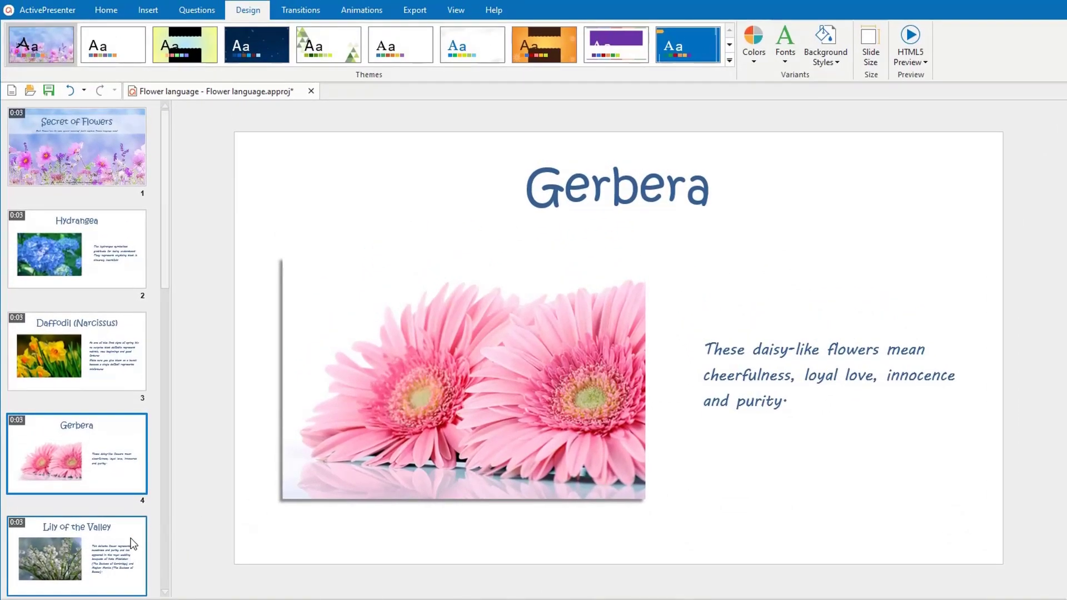
# Step: From the Lily of the Valley slide, edit the My fonts set's name to 'My favorite fonts'
pyautogui.click(132, 544)
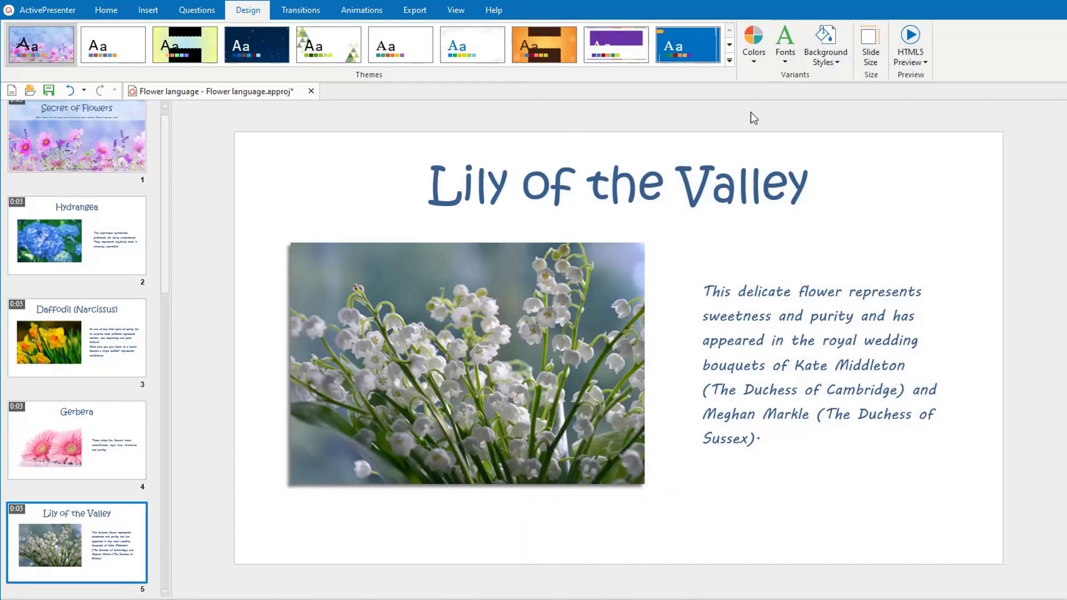
pyautogui.click(794, 66)
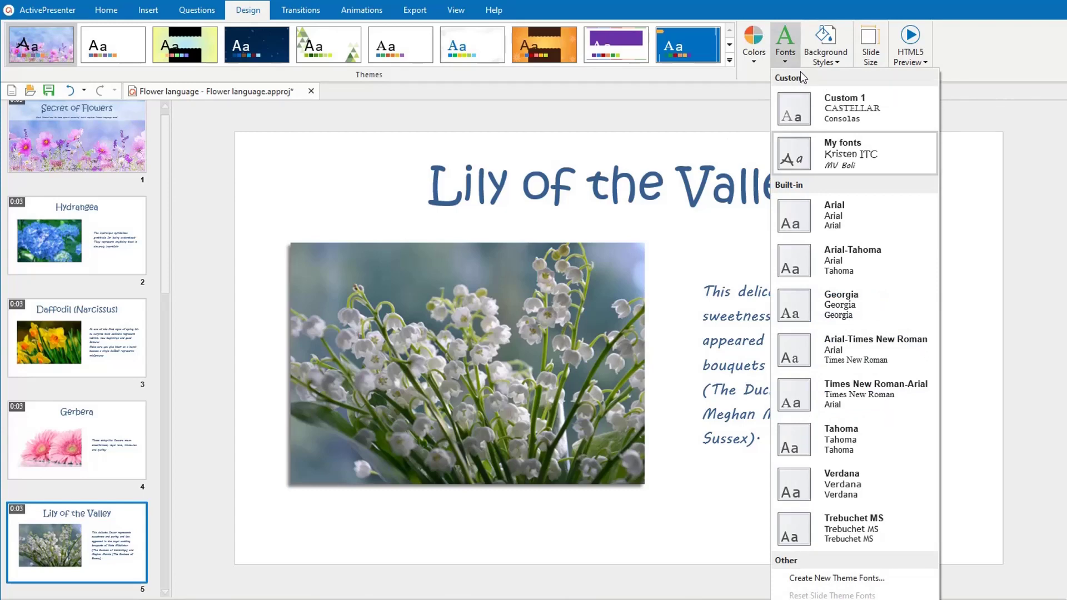
pyautogui.rightClick(815, 165)
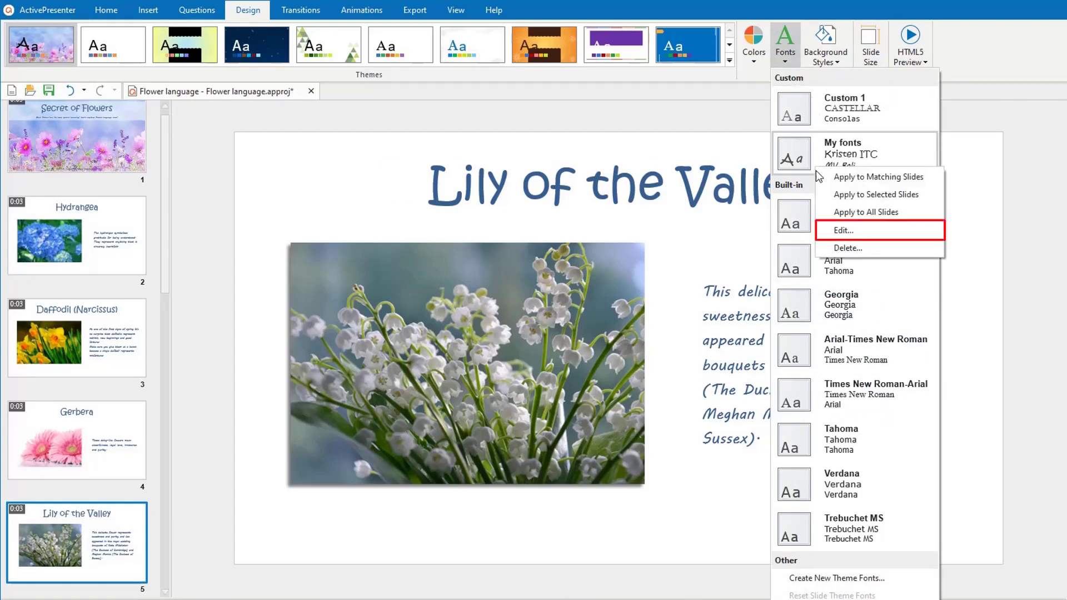
pyautogui.click(843, 230)
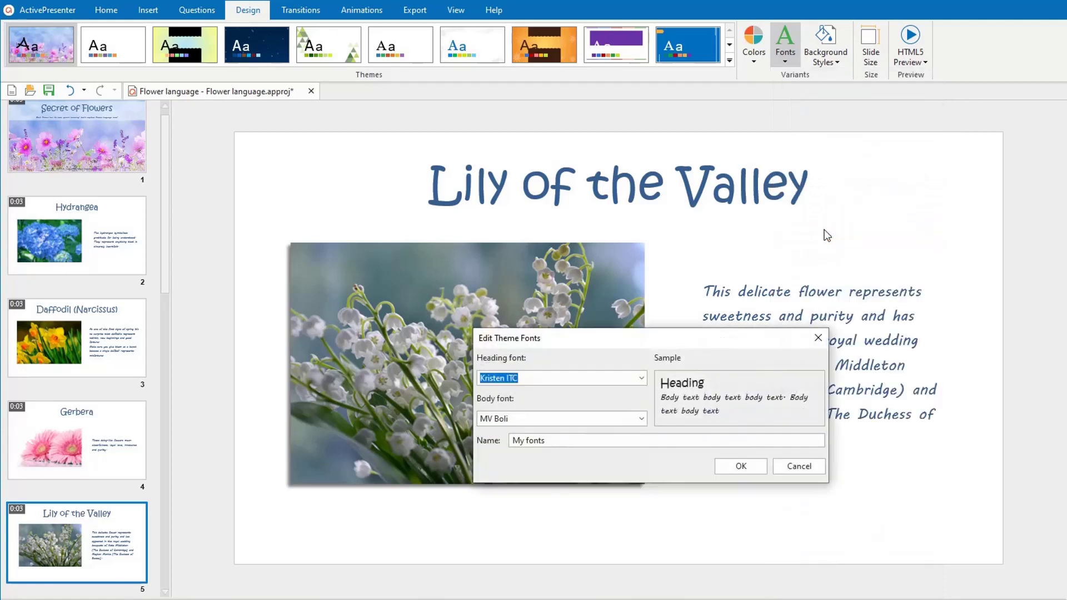
pyautogui.moveTo(709, 341); pyautogui.dragTo(712, 304)
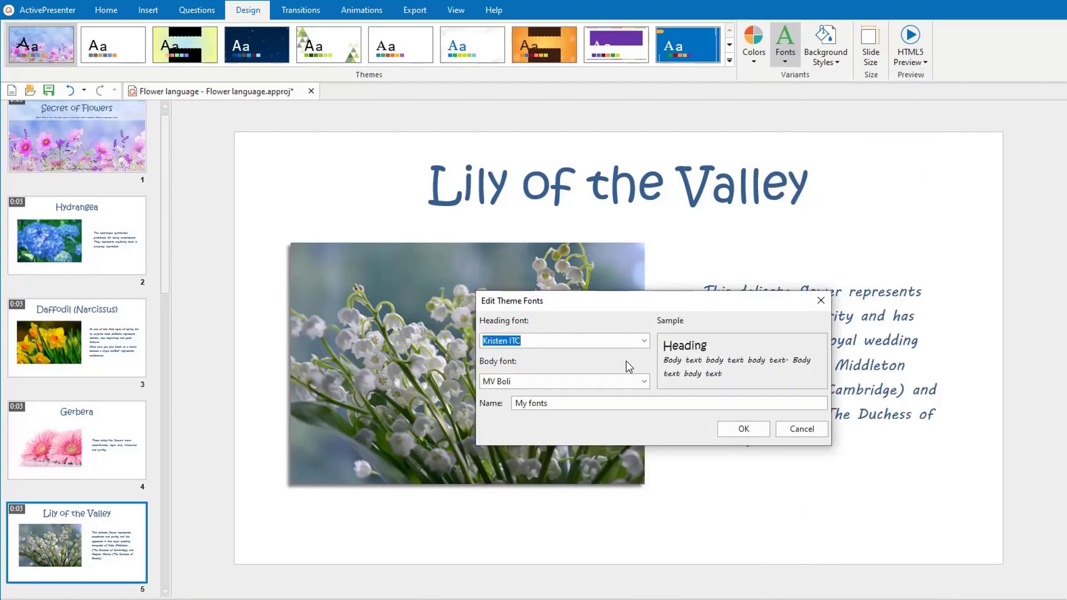
pyautogui.click(529, 404)
pyautogui.write('favorite')
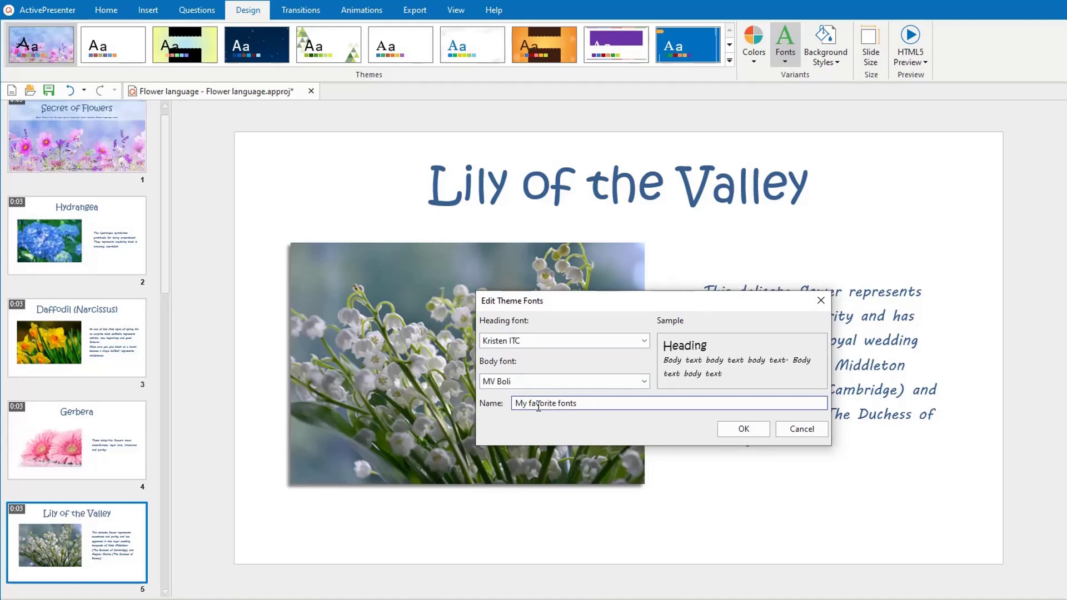
pyautogui.click(743, 429)
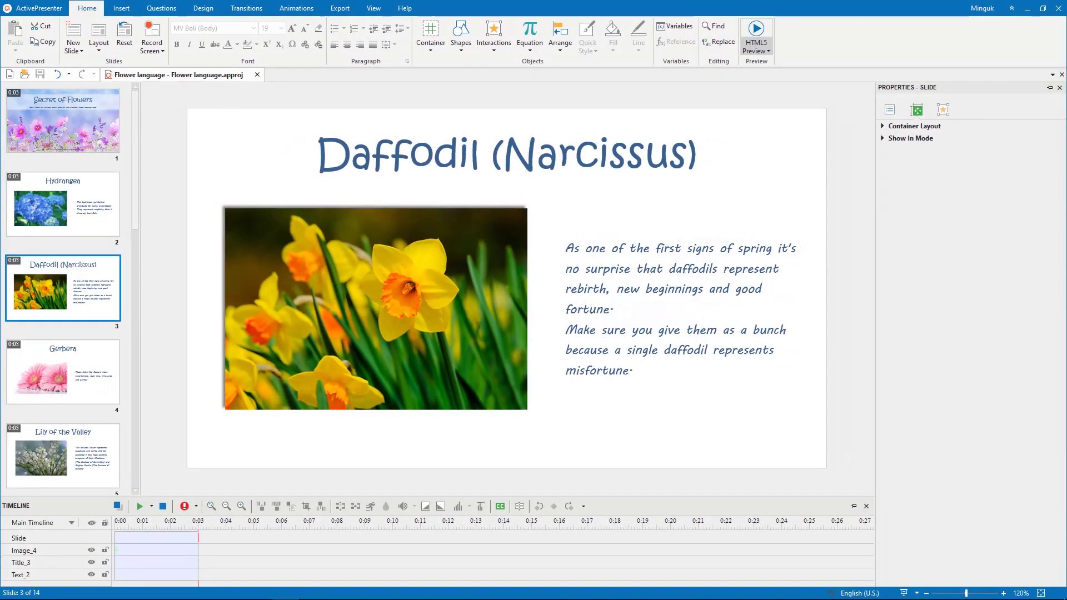
# Step: Step through the Gerbera, Lily of the Valley, Sweet William, slide 7 and Orchid slides
pyautogui.press('Down')
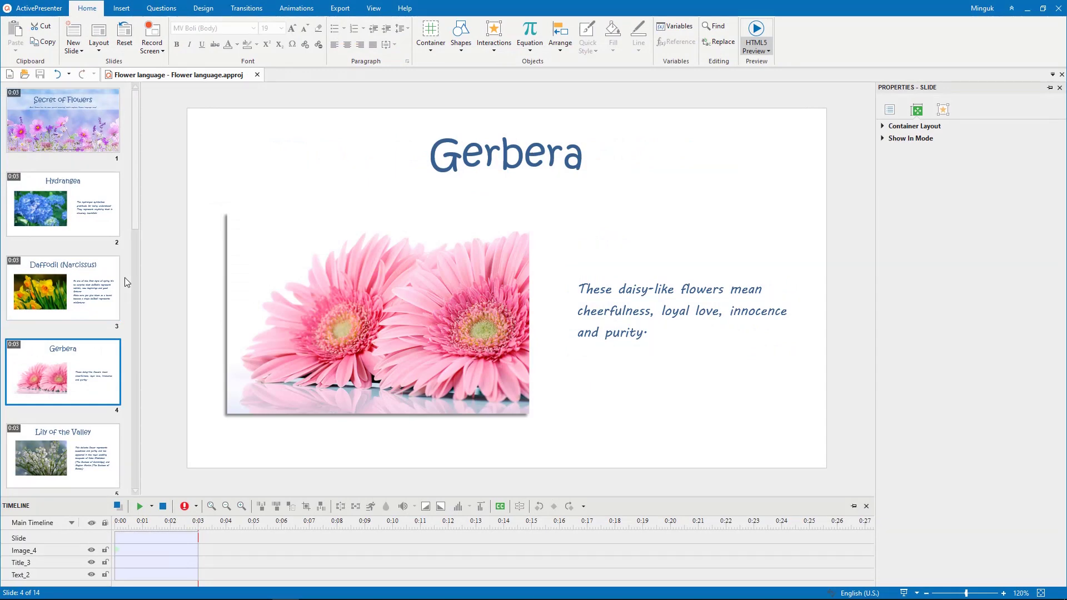
pyautogui.press('Down')
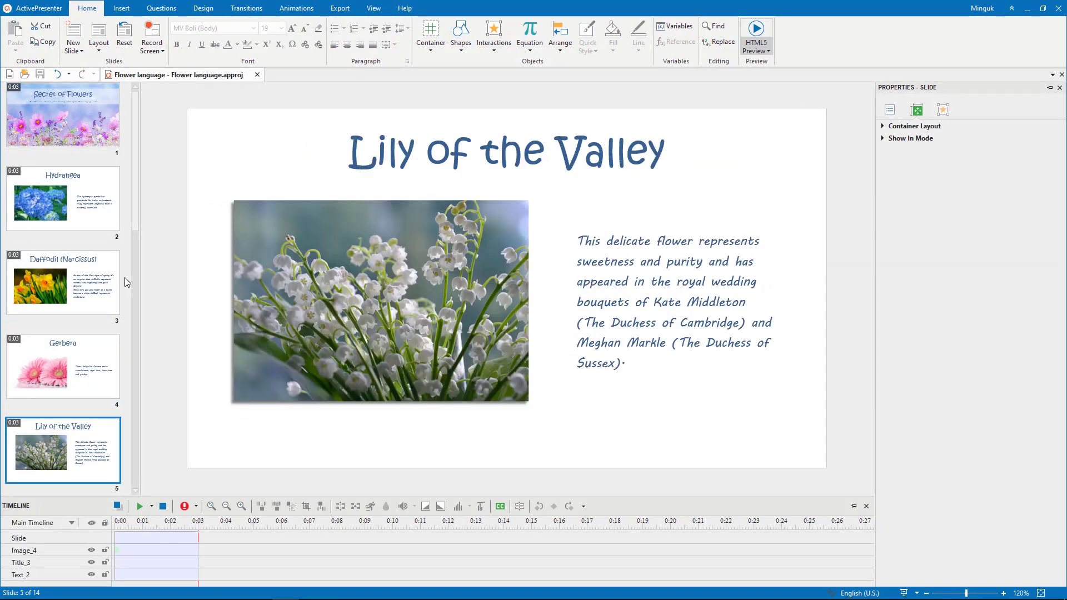
pyautogui.press('Down')
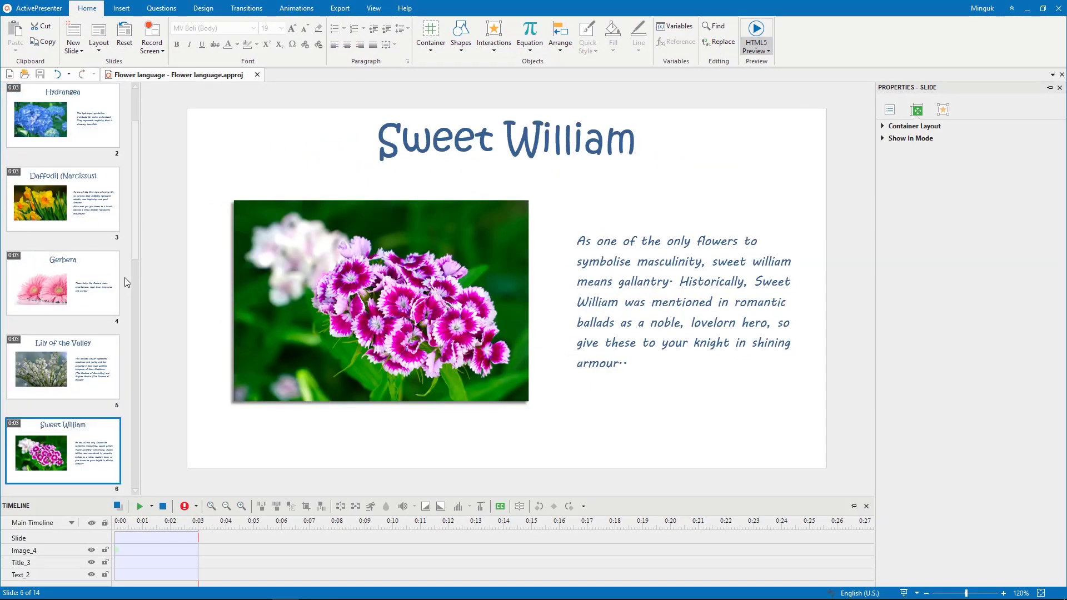
pyautogui.press('Down')
pyautogui.press('Down')
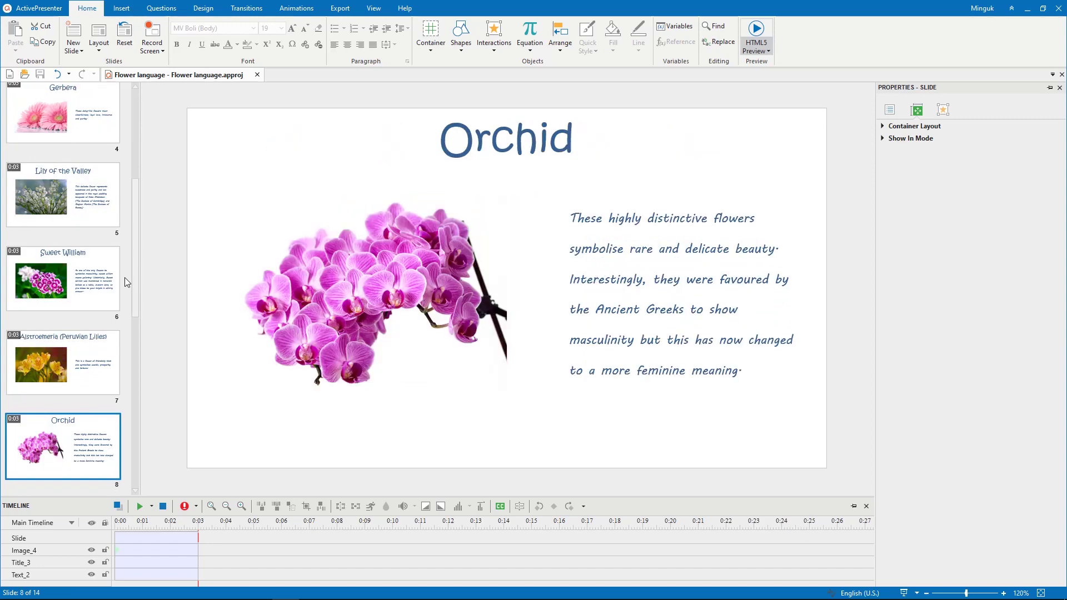
pyautogui.press('Down')
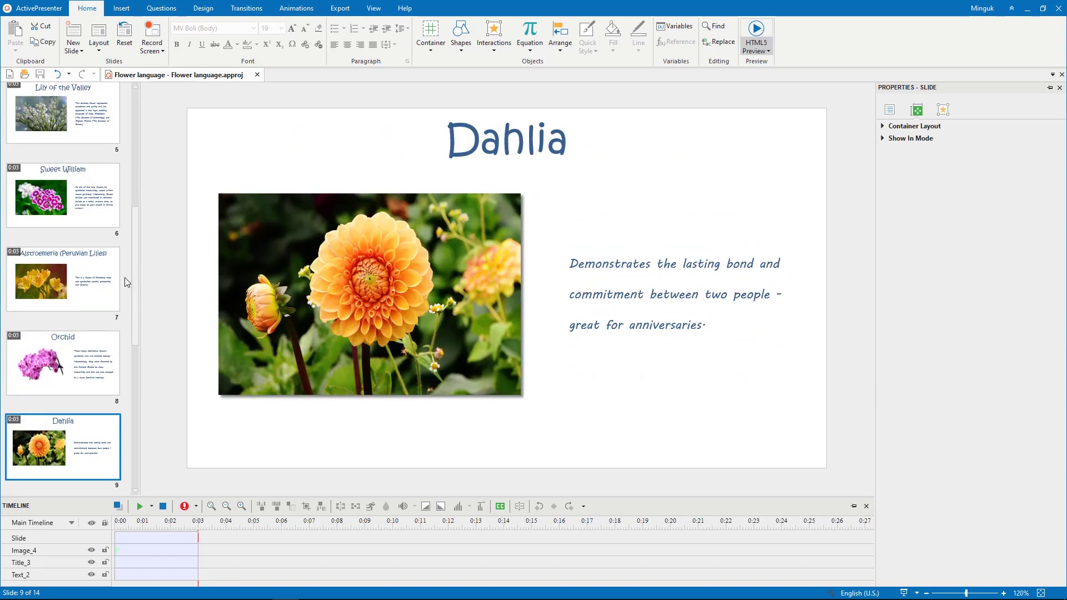